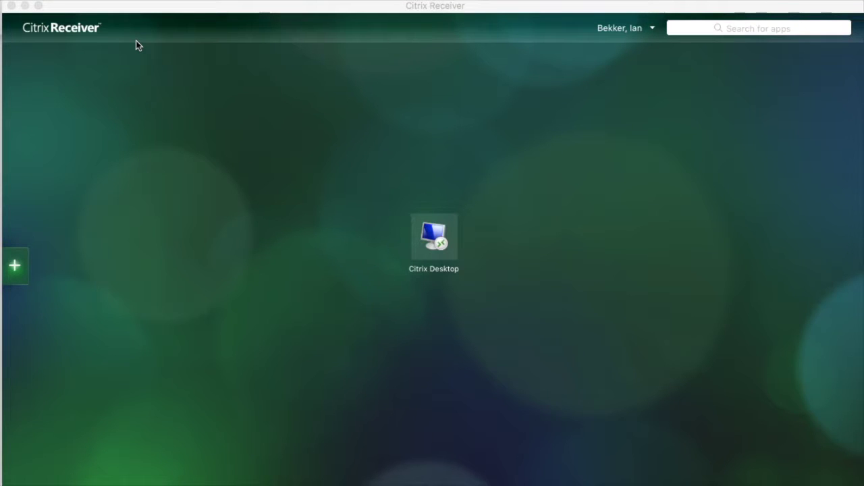
click(175, 82)
click(521, 307)
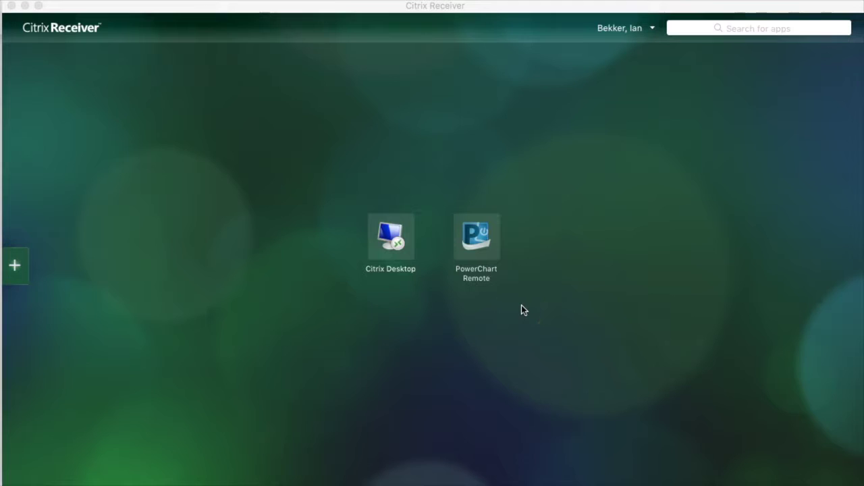
click(526, 267)
drag(466, 255, 599, 271)
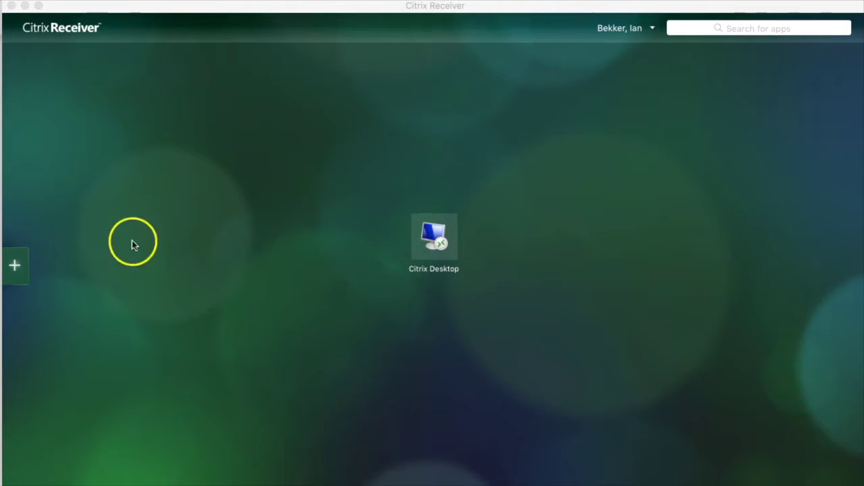
Add PowerChart Remote from the full application list to the Citrix Receiver home screen and close the list.
click(21, 264)
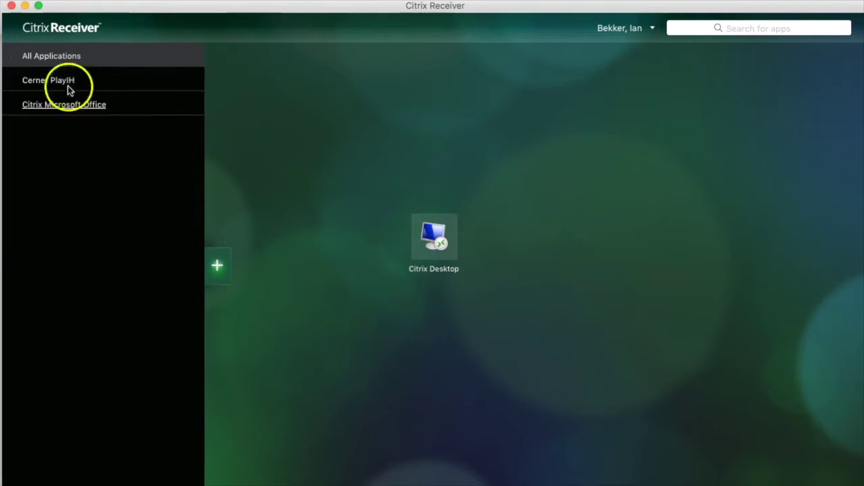
click(67, 59)
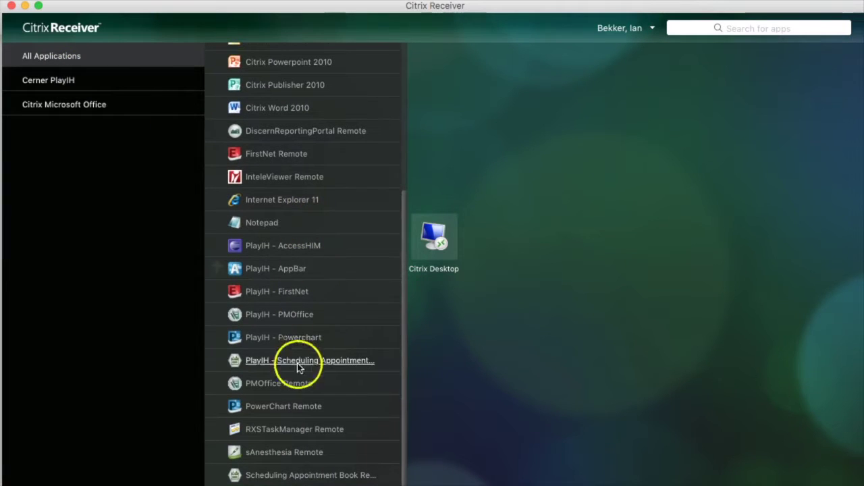
click(298, 410)
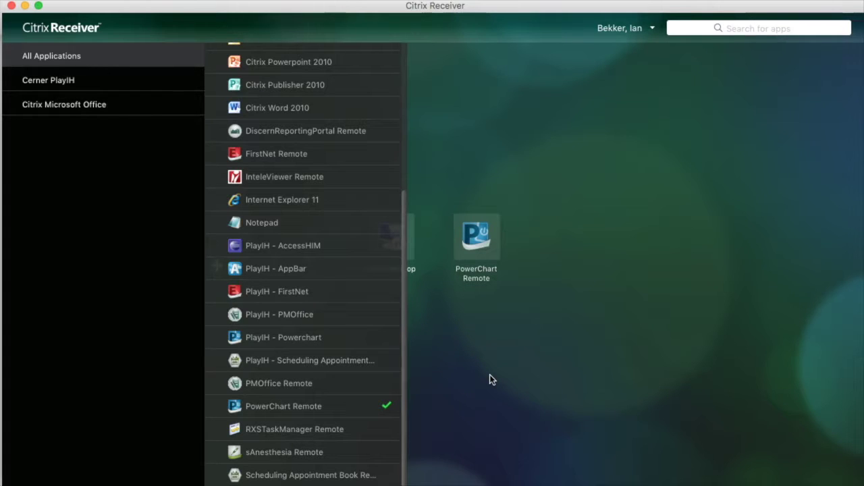
click(418, 178)
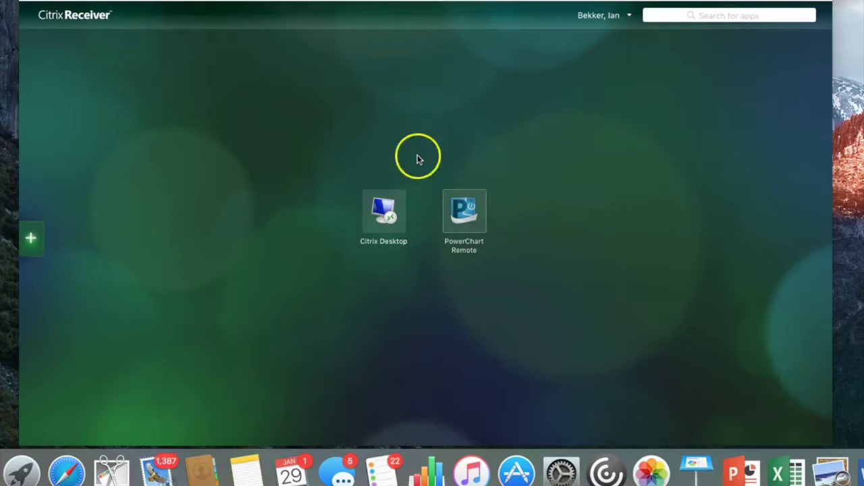
Place a PowerChart Remote shortcut in the Dock and close the Citrix Receiver window.
click(461, 203)
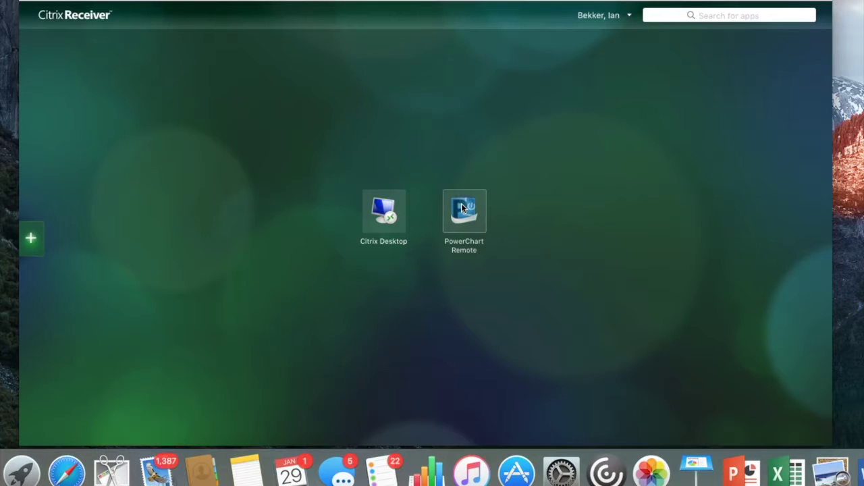
drag(461, 208, 493, 470)
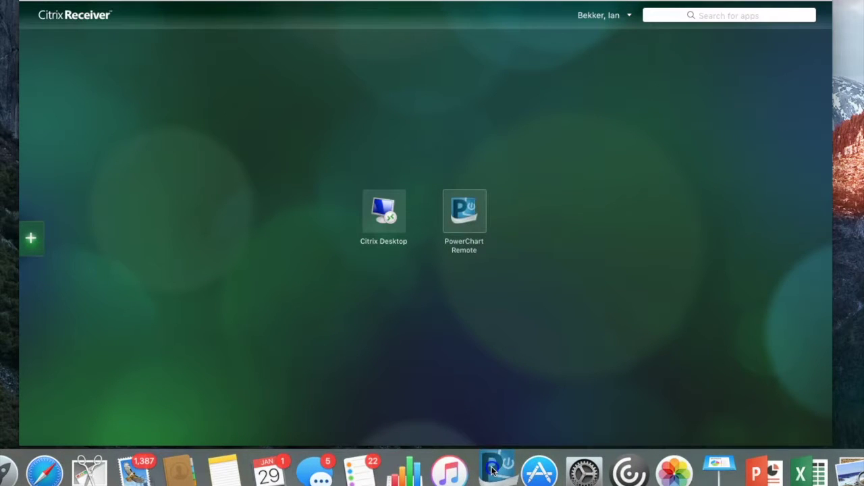
click(492, 466)
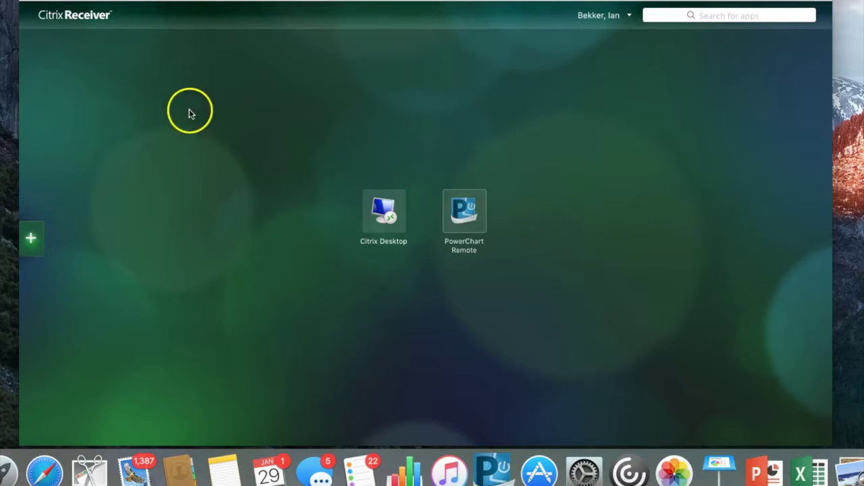
click(12, 8)
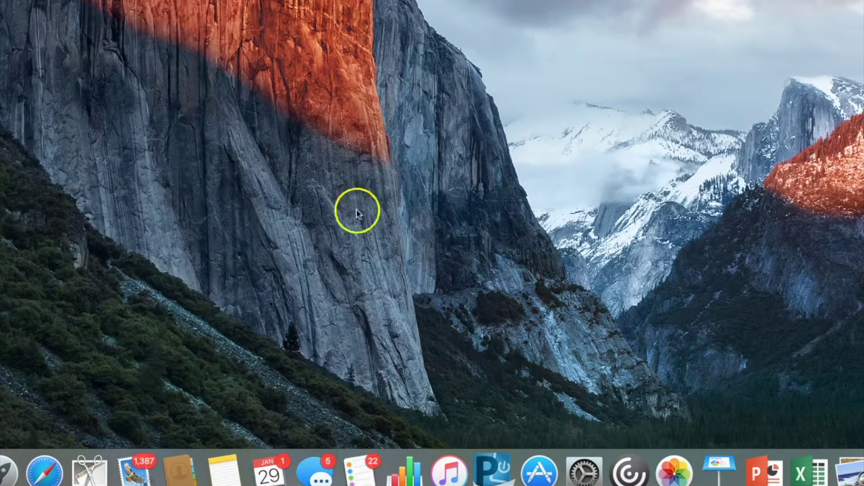
Launch PowerChart Remote from its Dock shortcut.
click(497, 467)
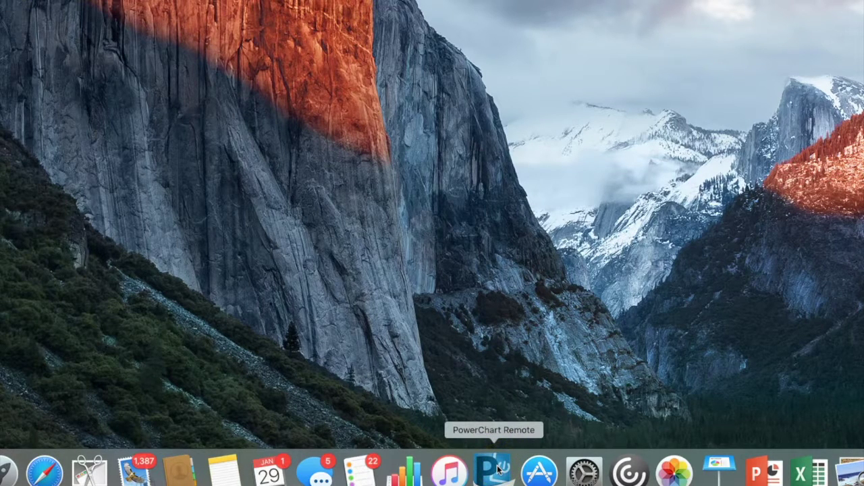
click(498, 468)
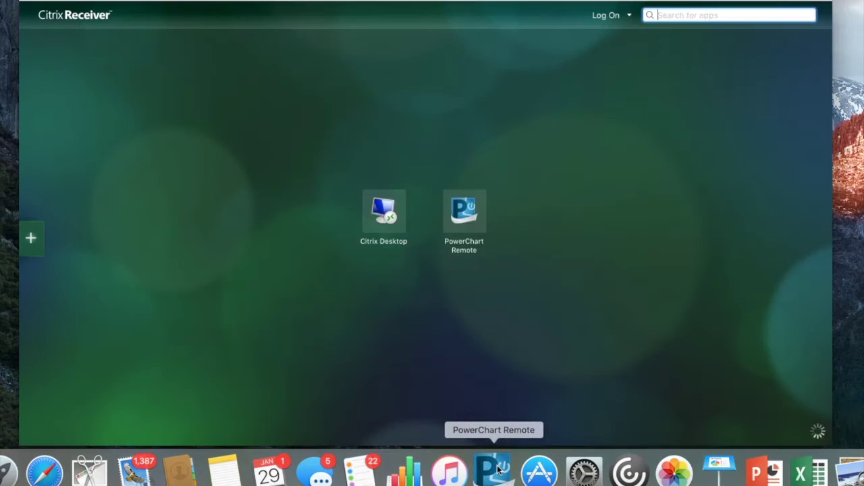
click(466, 241)
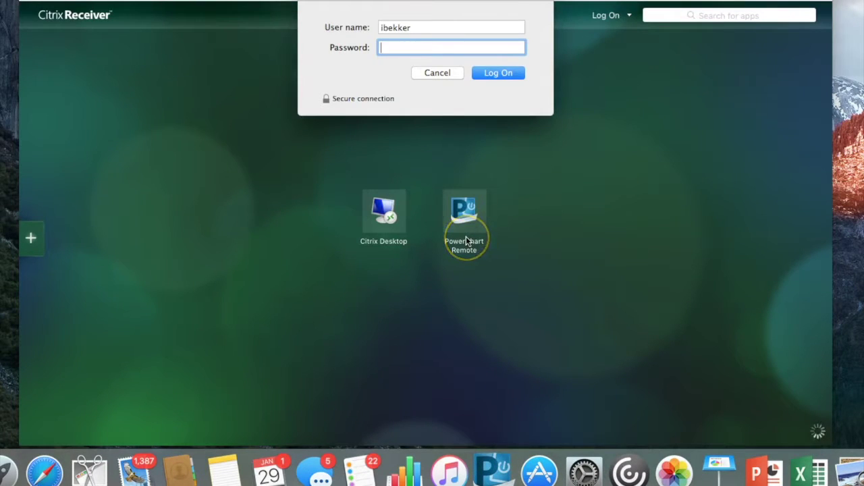
Log on to PowerChart with the account password, then close the PowerChart Organizer window.
text(••••••)
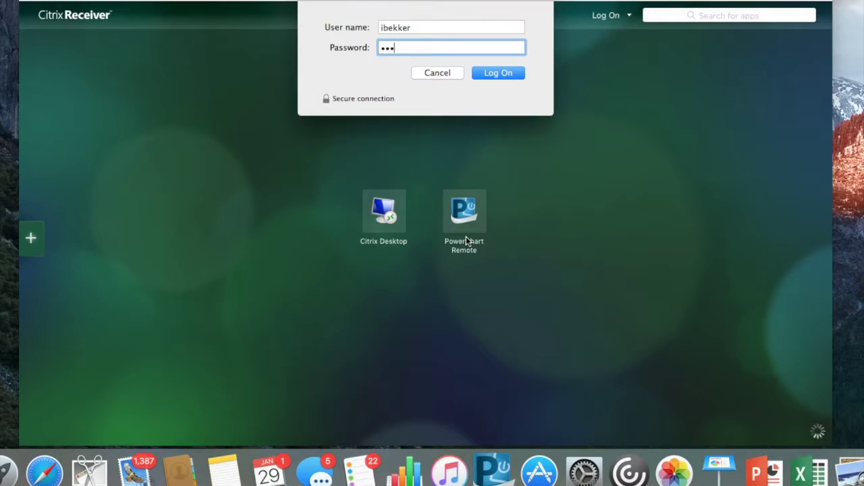
text(•••)
click(510, 78)
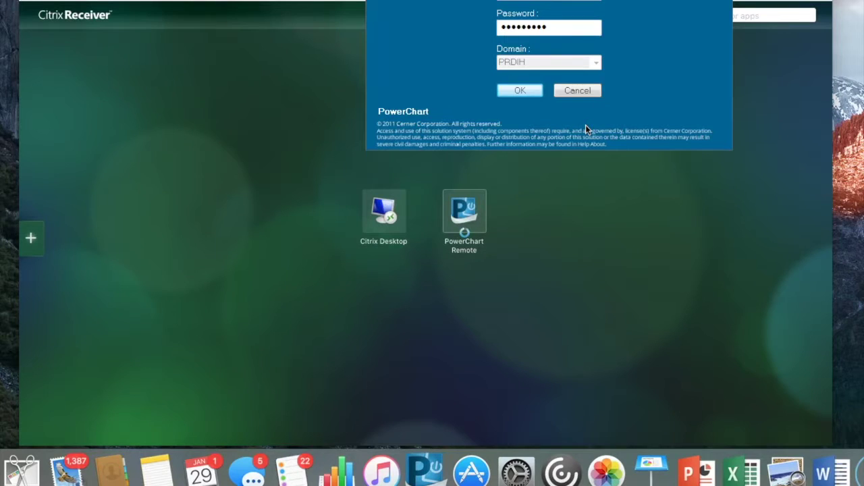
key(Return)
click(611, 62)
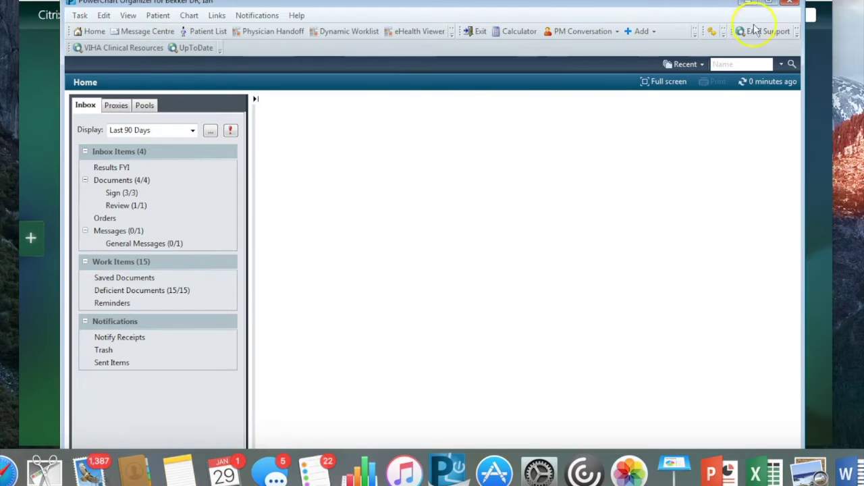
click(791, 3)
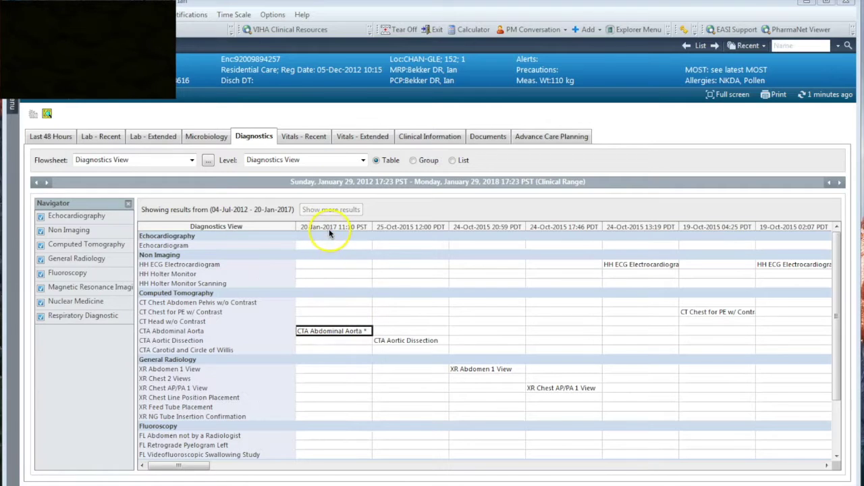
Open the 20-Jan-2017 CTA Abdominal Aorta report from the diagnostics results and bring up its linked images in InteleConnect.
click(342, 331)
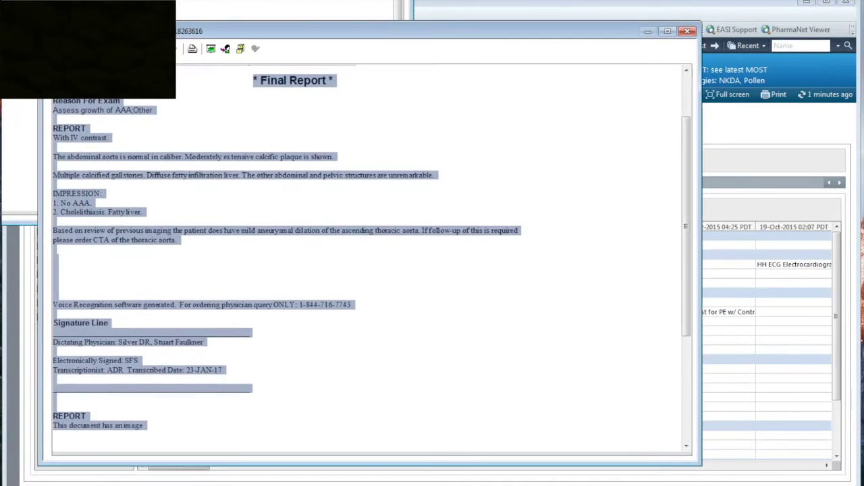
click(355, 294)
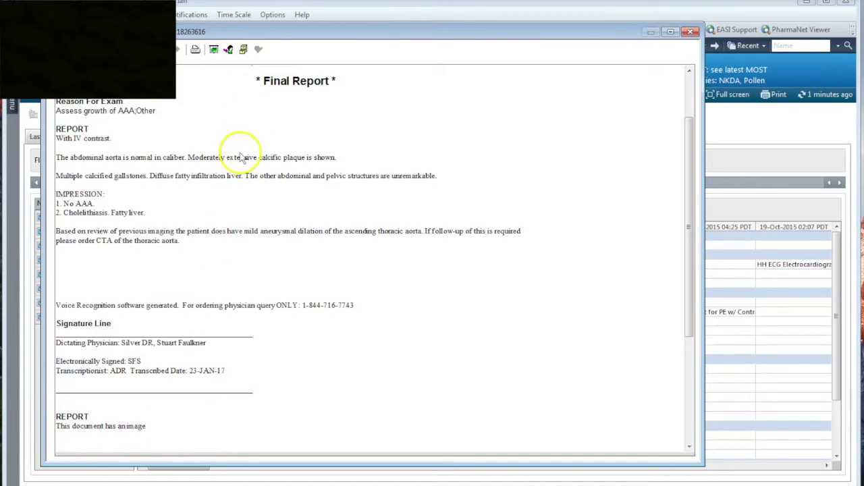
click(213, 50)
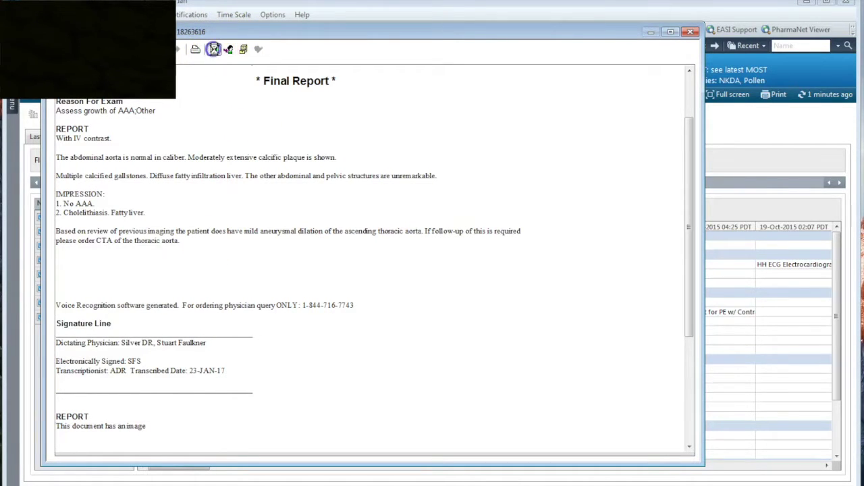
click(207, 33)
click(363, 4)
click(335, 10)
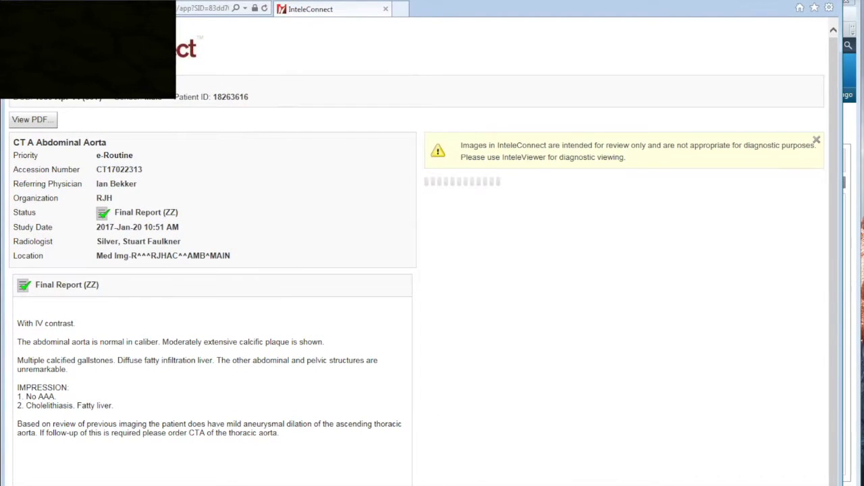
click(300, 149)
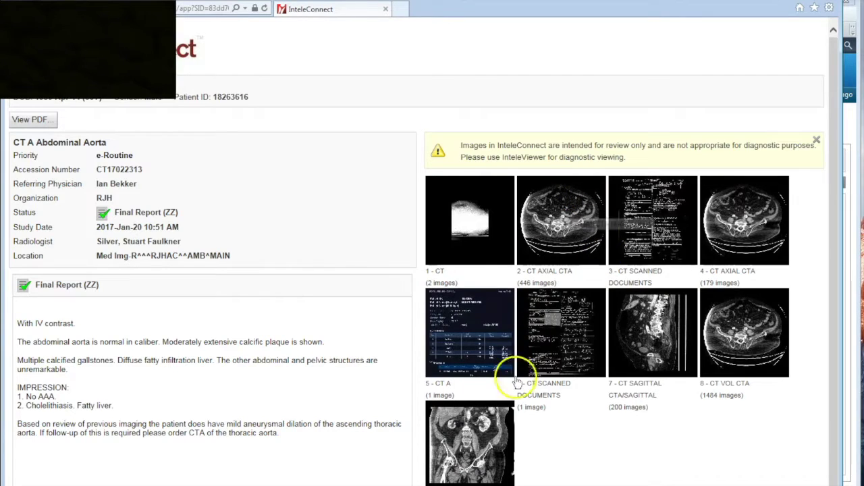
Browse the images of the coronal CTA series, then close the image viewer and the report.
click(488, 434)
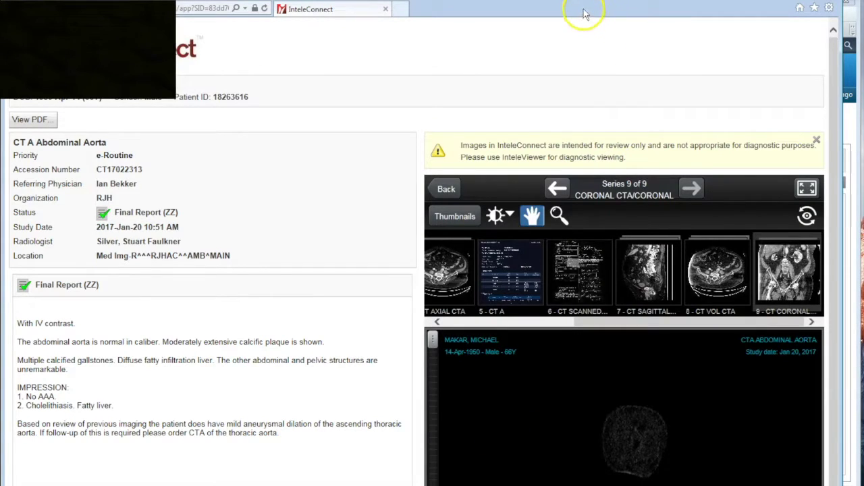
drag(493, 11, 467, 0)
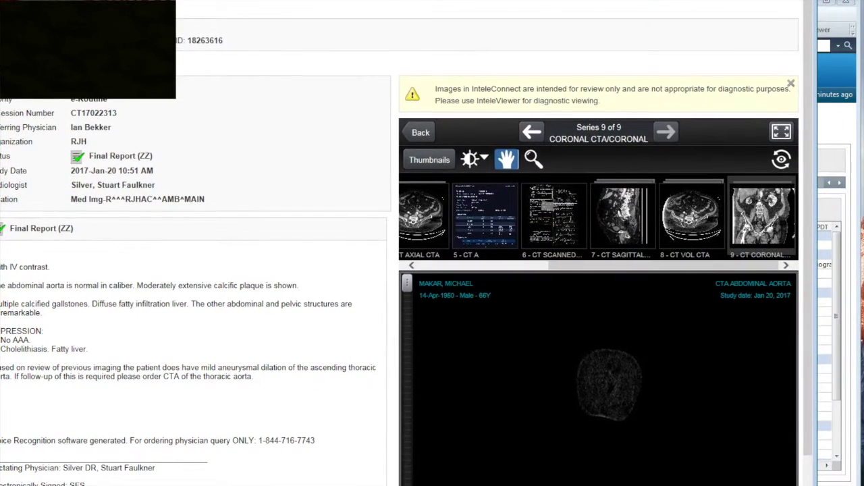
drag(412, 287, 407, 399)
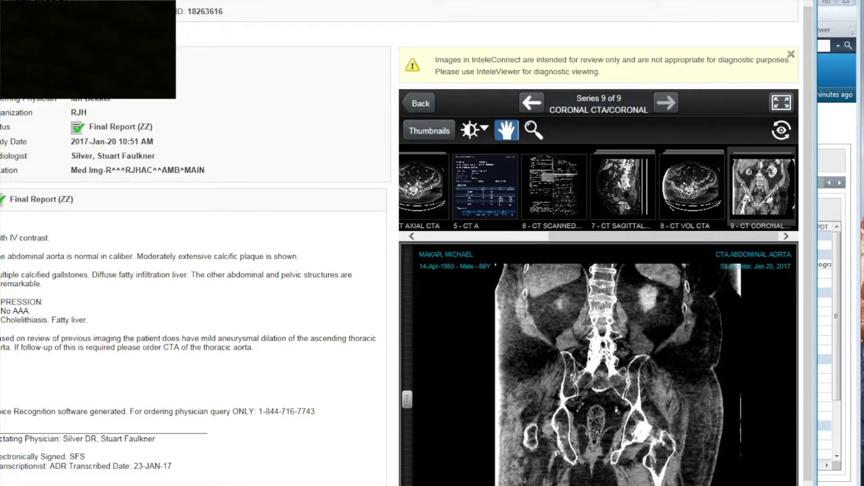
key(alt+F4)
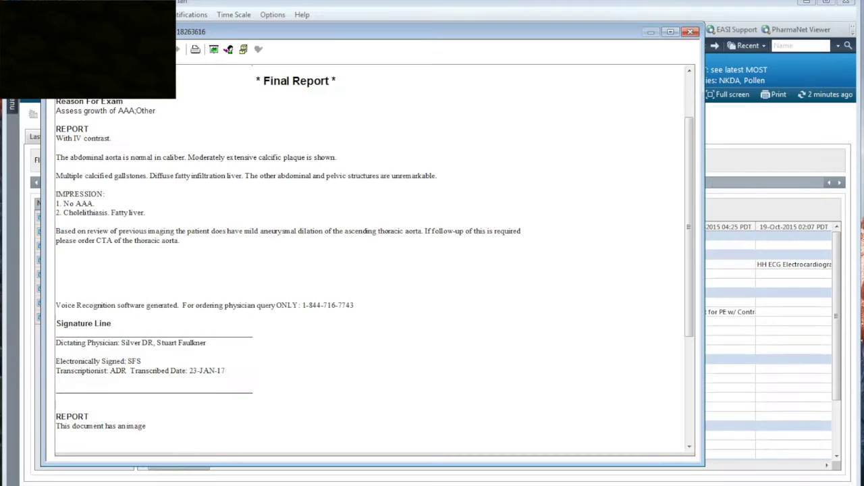
click(692, 32)
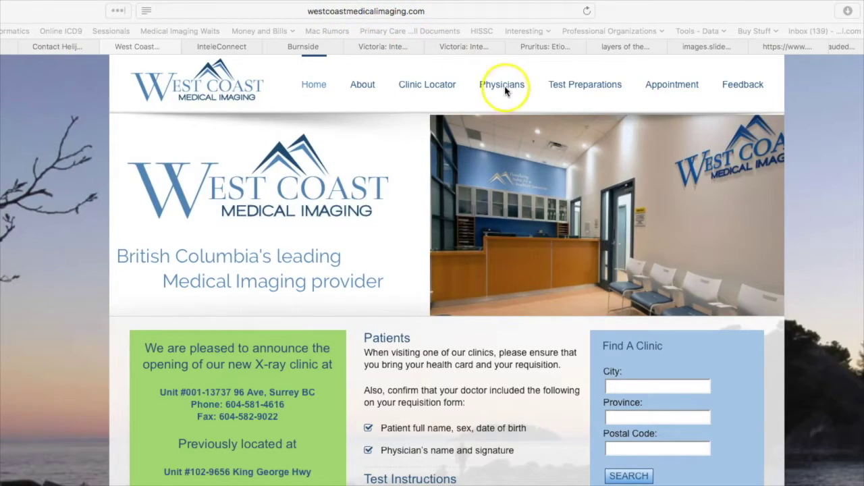
On the West Coast Medical Imaging website, start InteleConnect registration for the Victoria locations from Intelerad RIS/PACs and accept the confidentiality agreement.
mouse_move(507, 84)
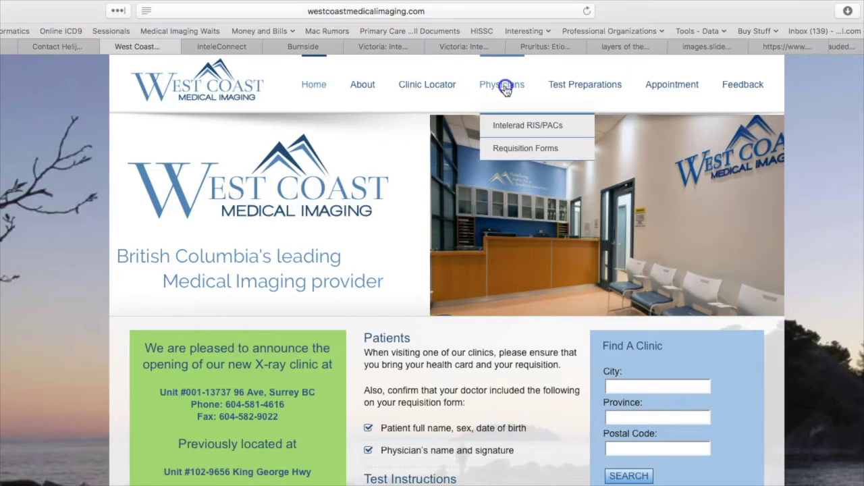
click(526, 127)
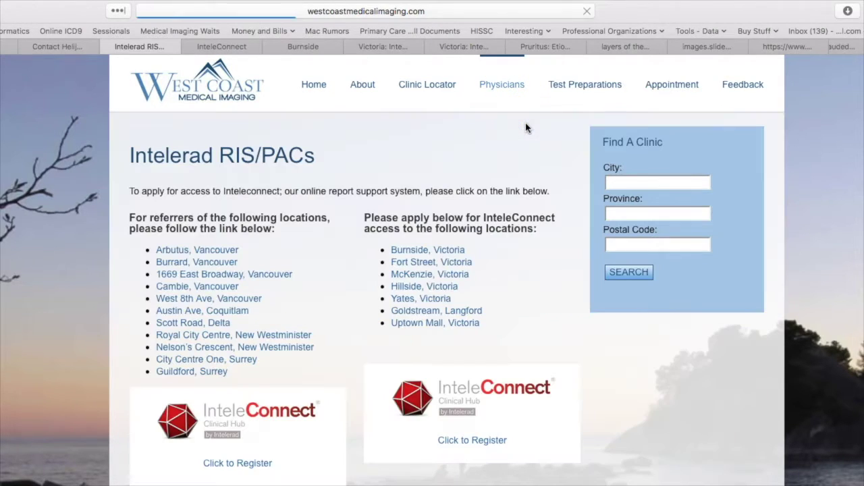
click(457, 440)
click(302, 364)
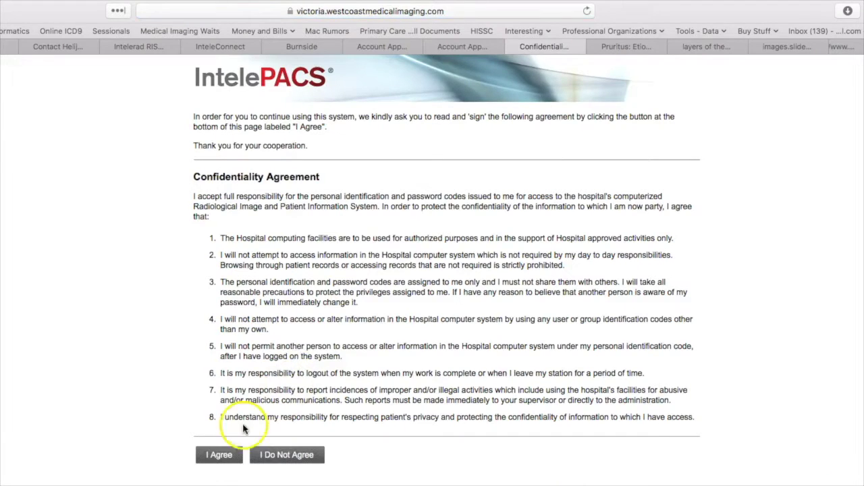
click(218, 455)
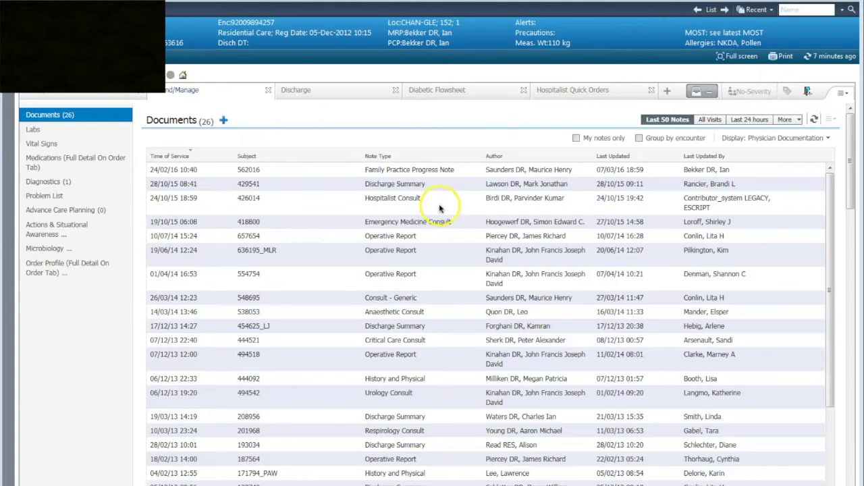
Switch to PowerChart and display more information about the patient's active primary care provider from the lifetime relationships.
click(430, 44)
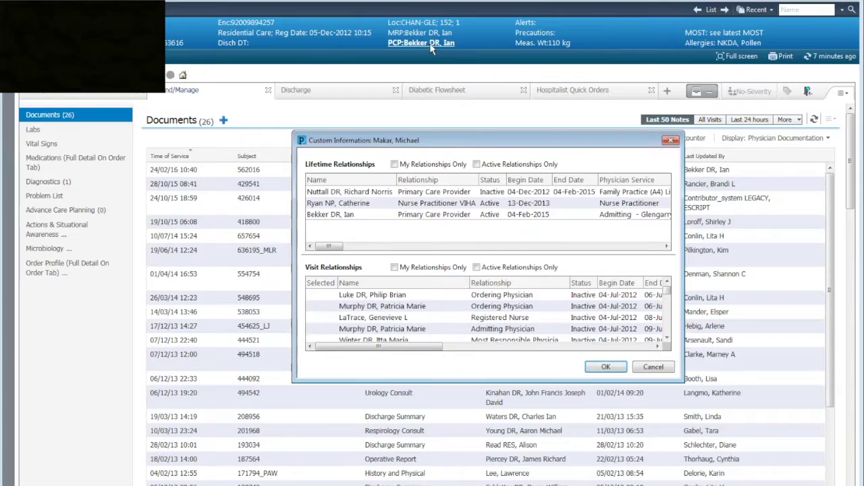
click(449, 214)
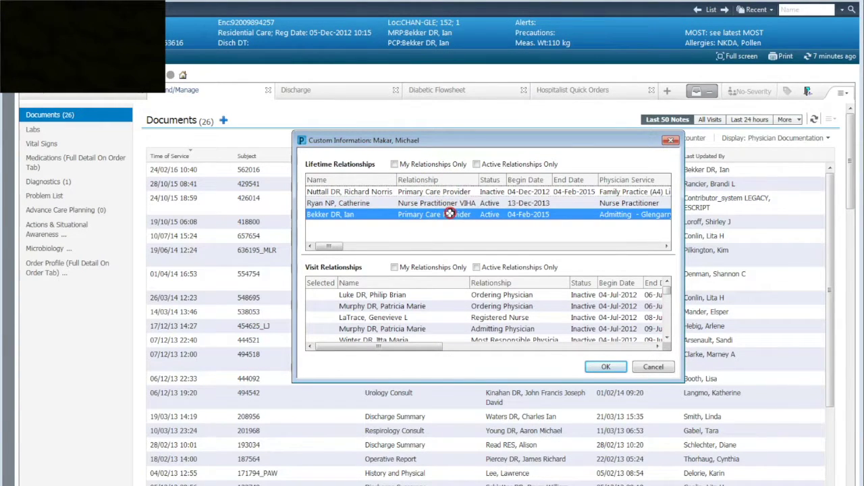
right_click(450, 214)
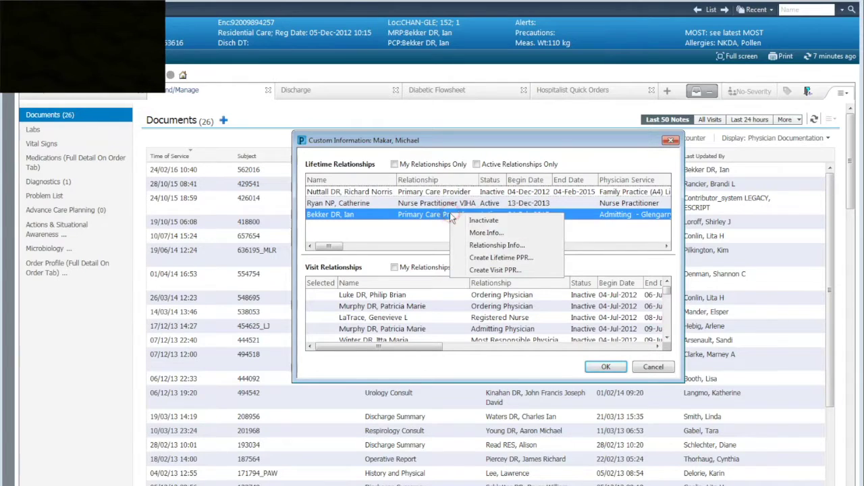
click(491, 234)
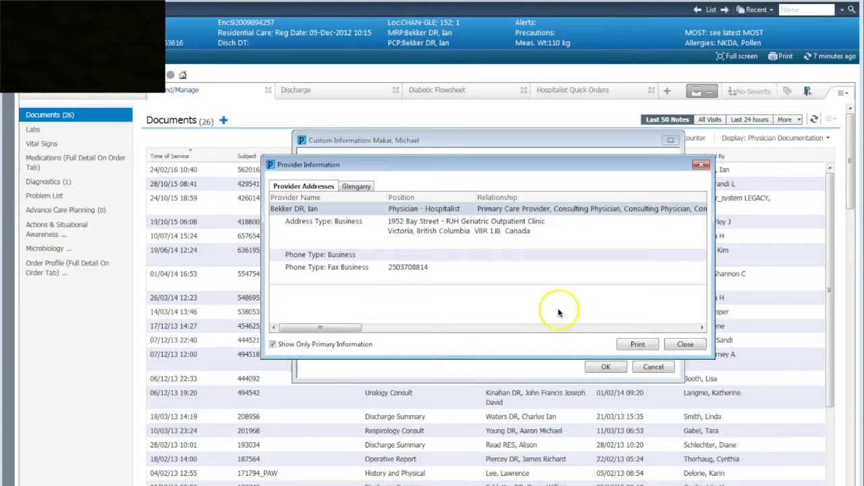
Close the primary care provider's details and the patient's custom relationship information.
click(685, 344)
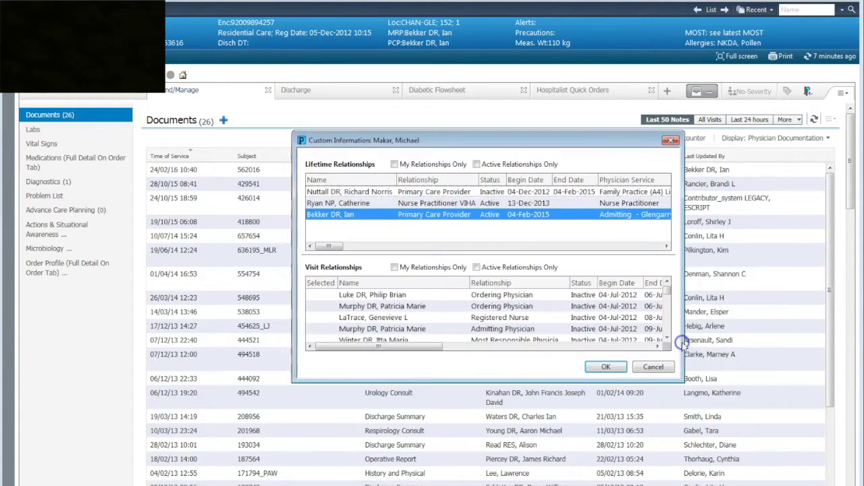
click(611, 367)
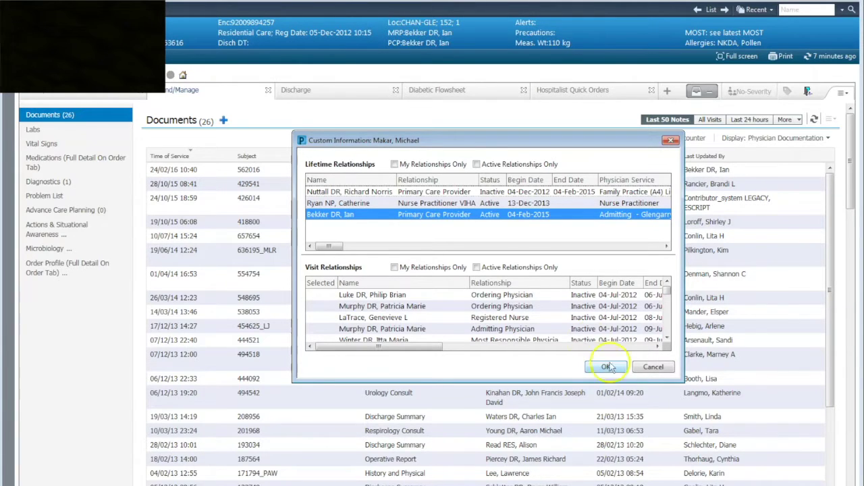
click(607, 368)
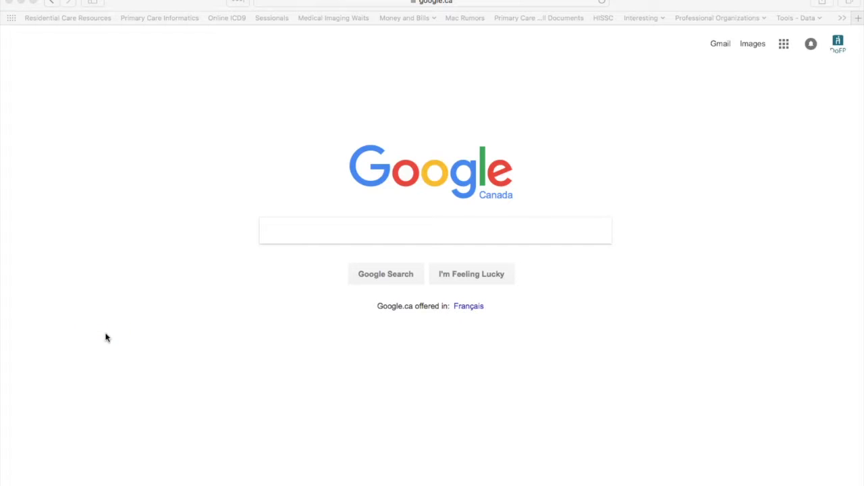
Switch to the web browser, search Google for pathwaysbc.ca and open the PathwaysBC site.
click(355, 228)
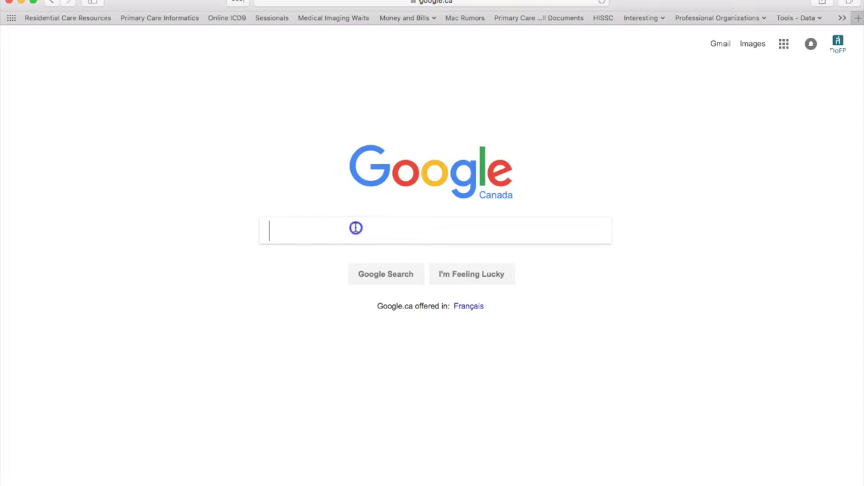
text(pathways)
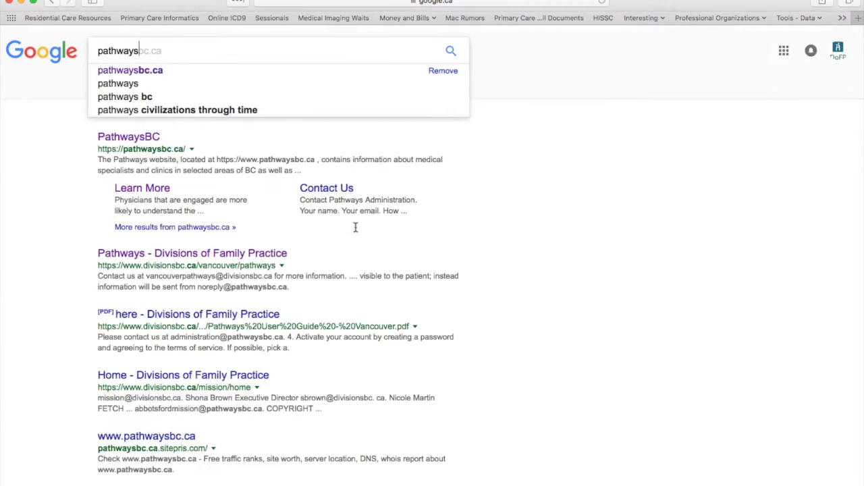
text(bc.ca)
key(Return)
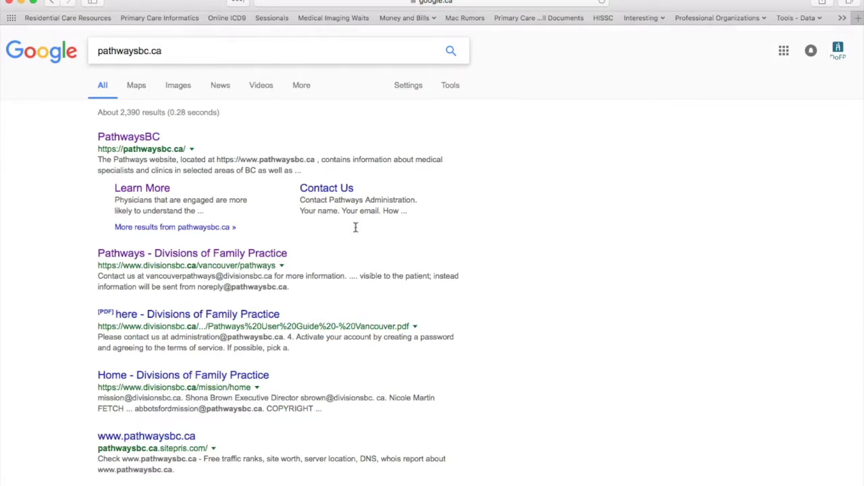
click(147, 139)
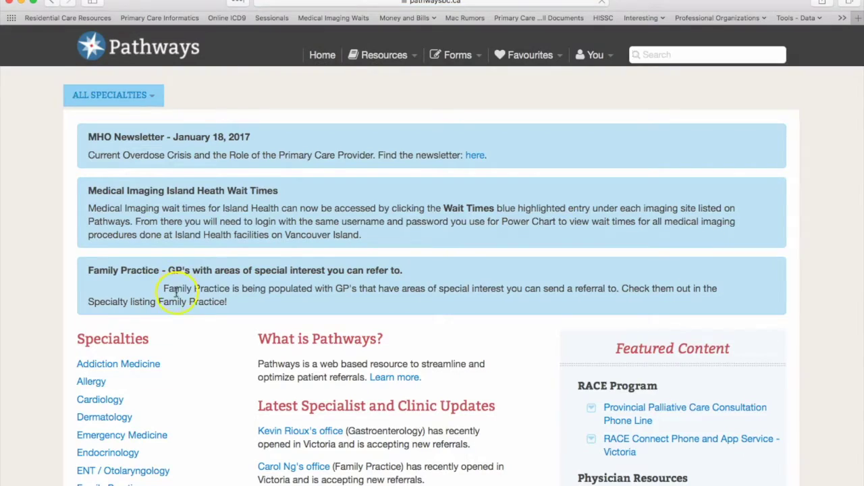
From the Medical Imaging specialty in Pathways, open the Victoria General Hospital clinic and follow its wait times link.
scroll(176, 292, down, 10)
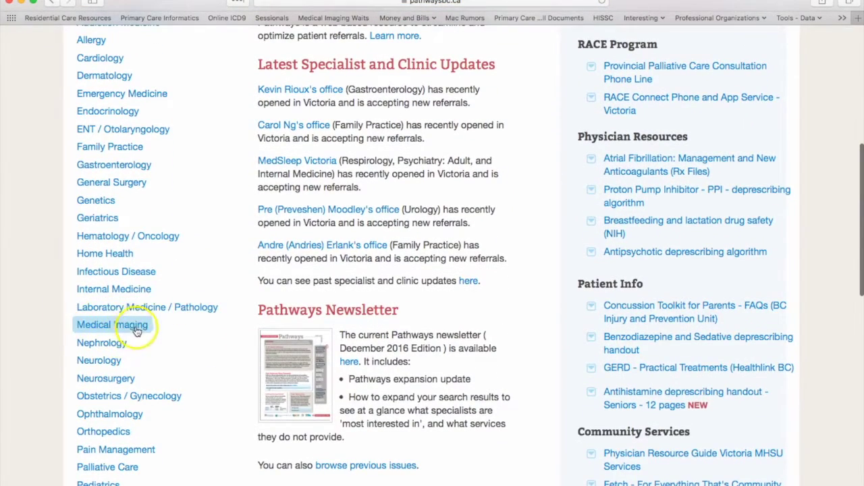
click(97, 326)
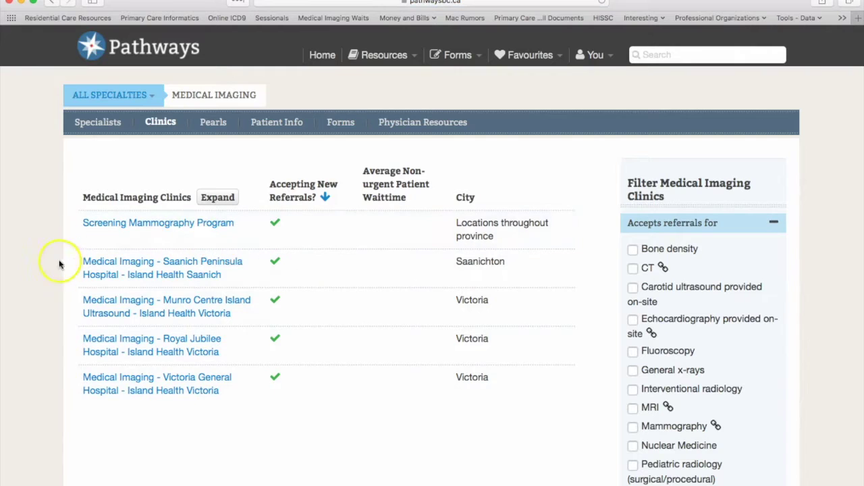
click(181, 381)
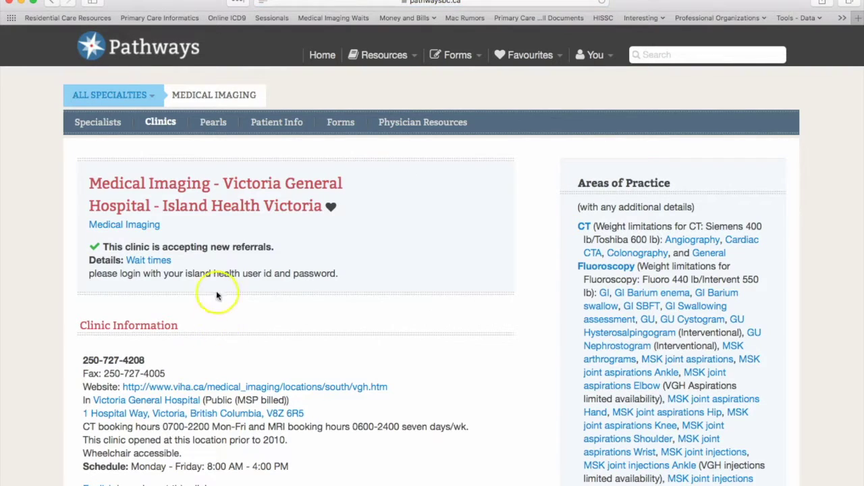
click(145, 262)
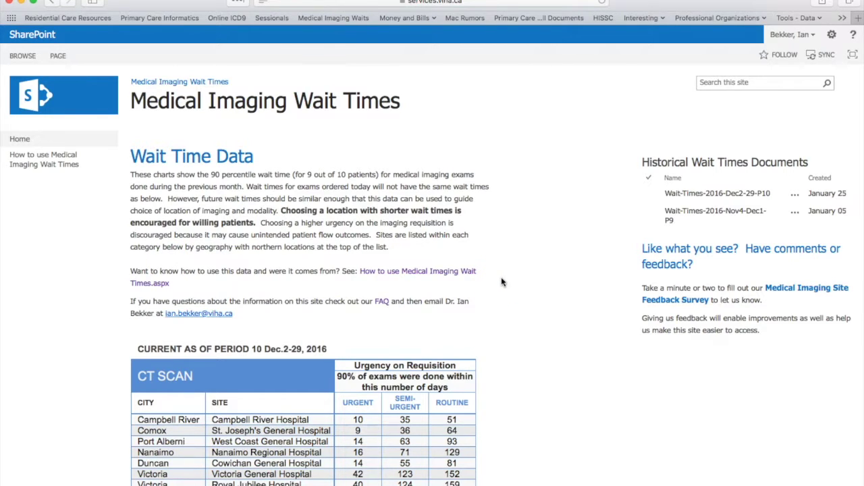
Open the How to use Medical Imaging Wait Times page and read through its data guidance, urgency guidelines and frequently asked questions.
scroll(501, 281, down, 1)
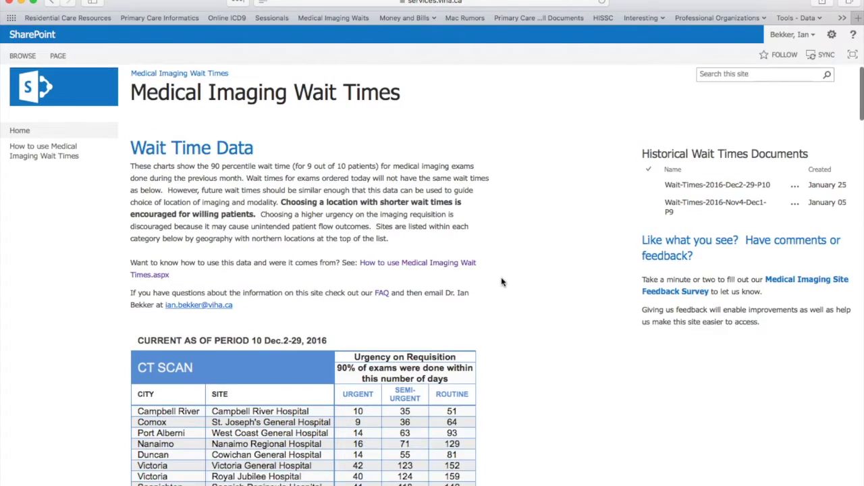
click(60, 149)
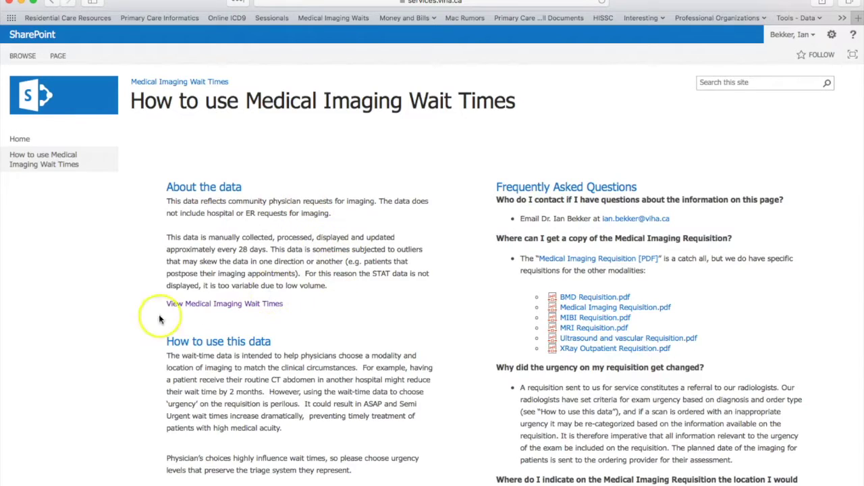
scroll(372, 347, down, 3)
scroll(371, 346, down, 8)
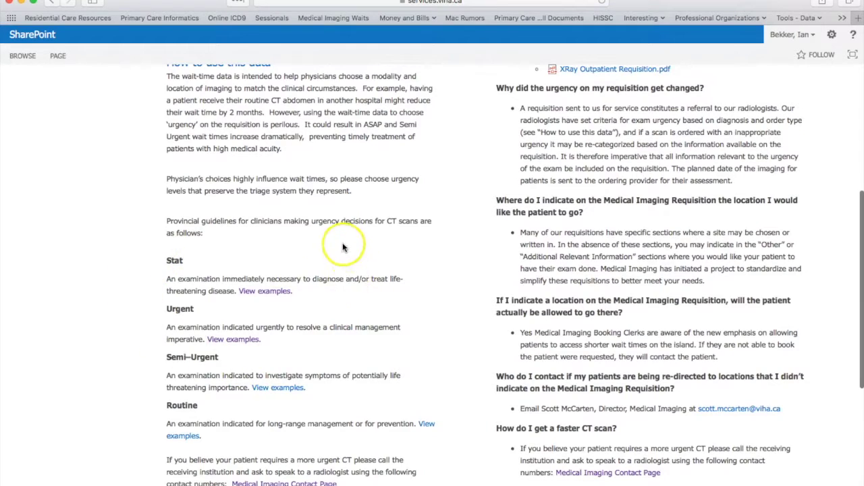
scroll(344, 248, up, 5)
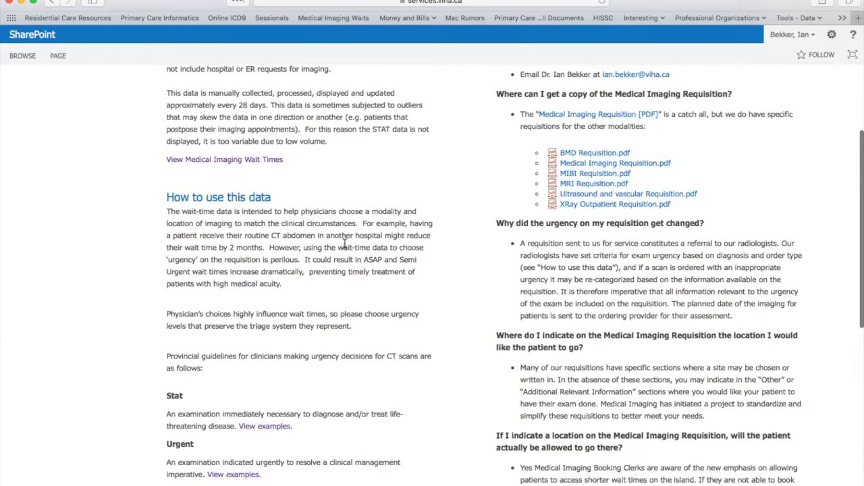
scroll(343, 247, up, 3)
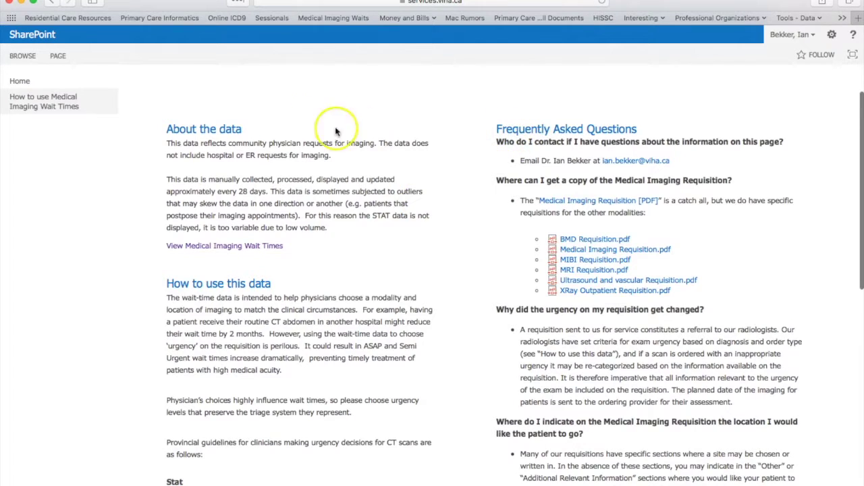
scroll(294, 119, up, 1)
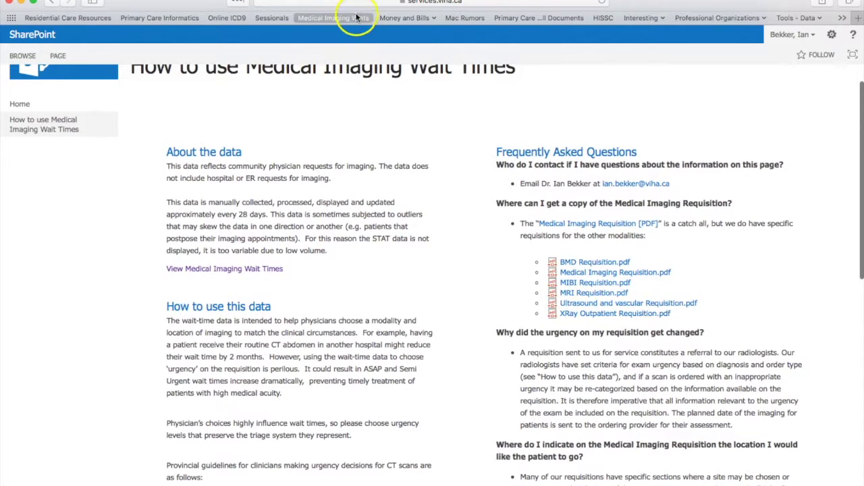
scroll(121, 104, up, 1)
Return to the Medical Imaging Wait Times home page and bring up the browser's bookmarking options.
click(23, 130)
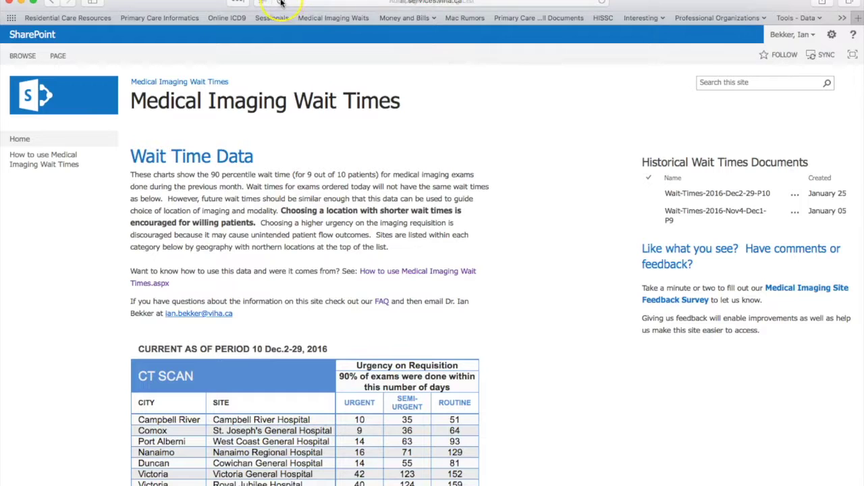
click(203, 0)
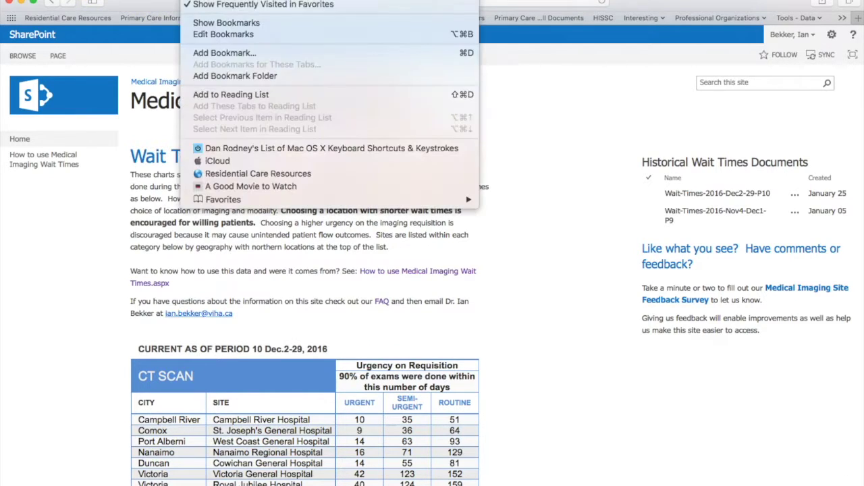